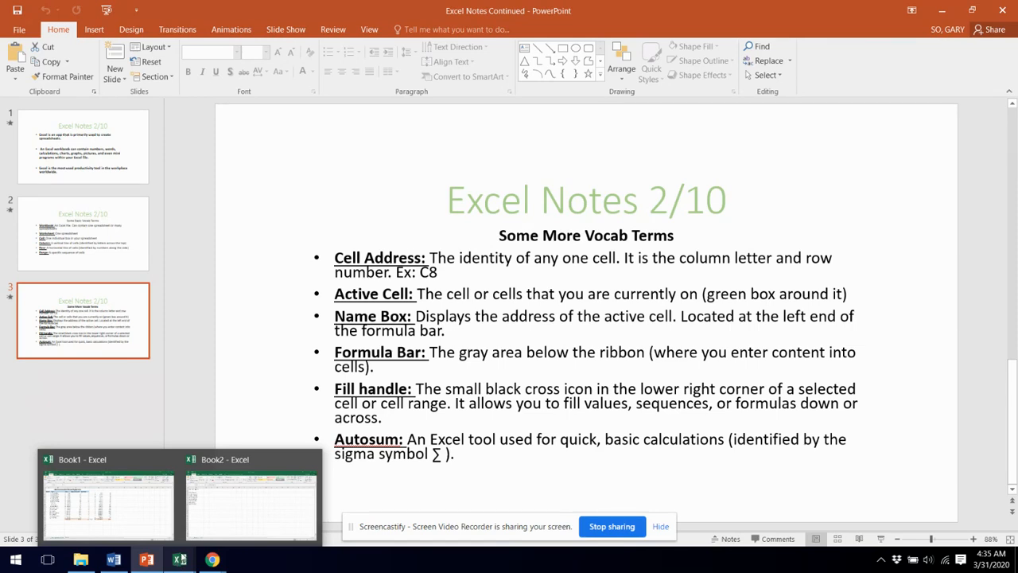
{"action": "left_click", "coordinate": [323, 329]}
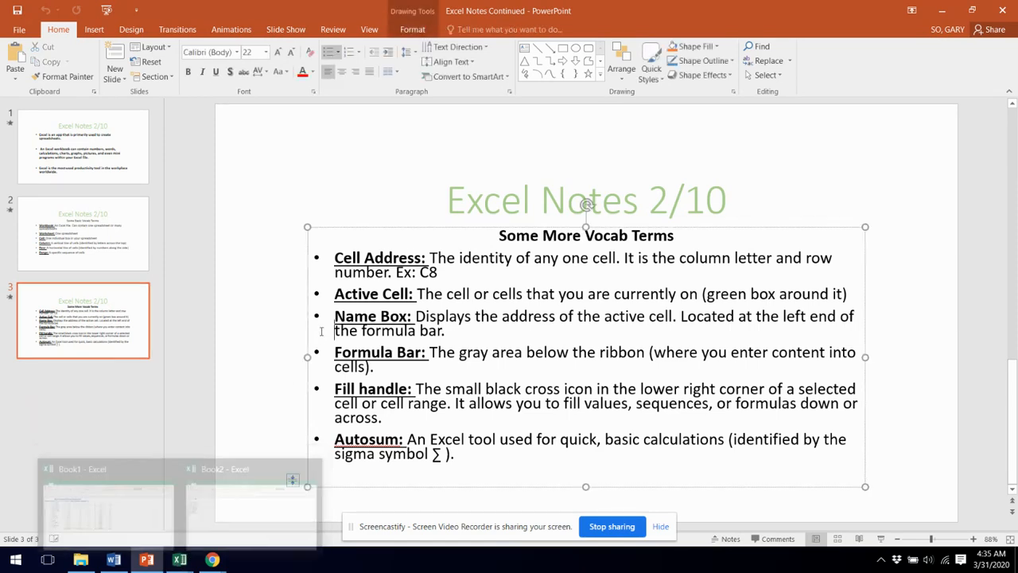
{"action": "left_click", "coordinate": [275, 302]}
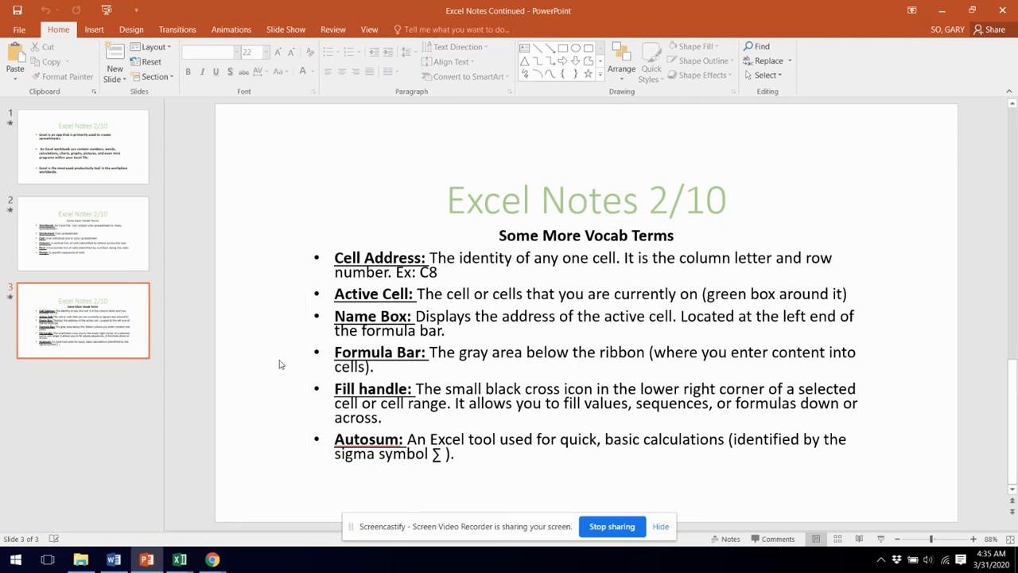
{"action": "left_click", "coordinate": [179, 561]}
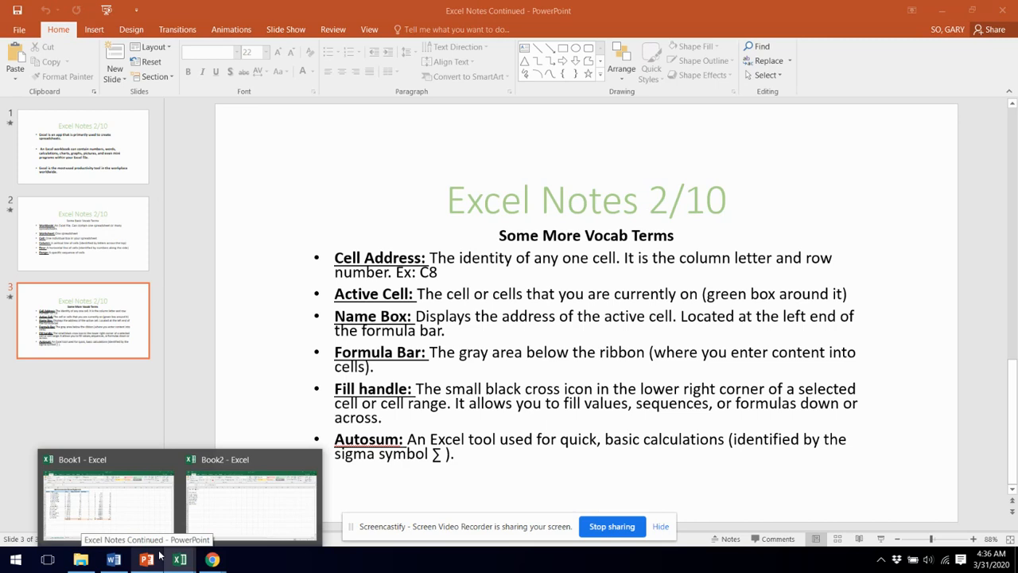
{"action": "left_click", "coordinate": [232, 401]}
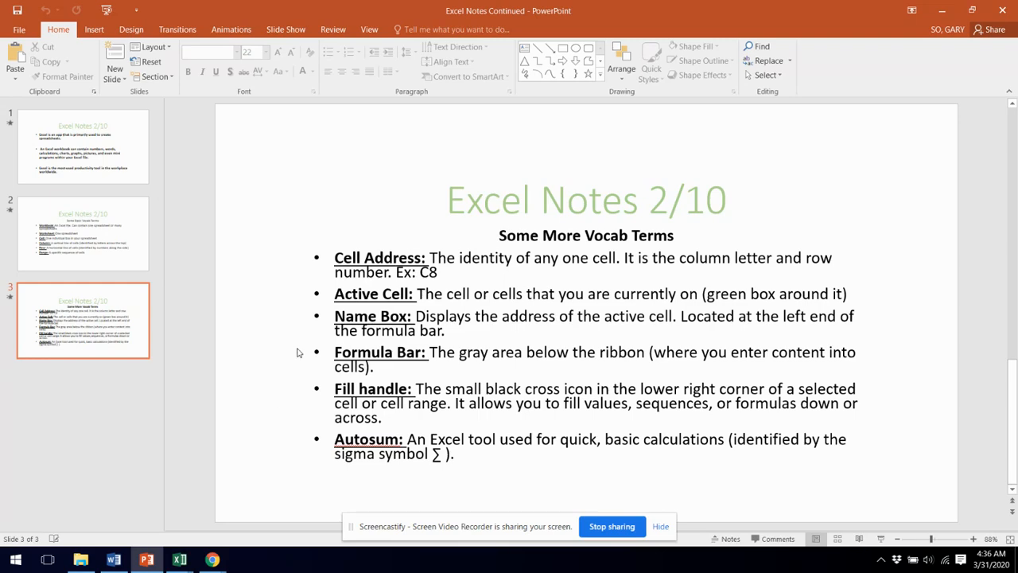
Switch to the Book1 workbook in Excel and select cells B4, D6 and E11 to view their cell addresses.
{"action": "mouse_move", "coordinate": [180, 559]}
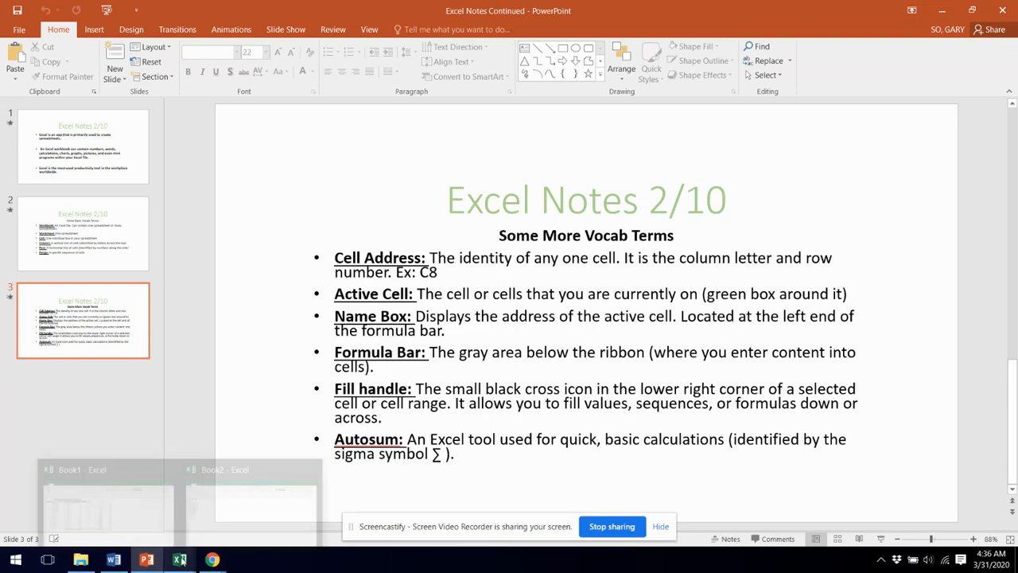
{"action": "left_click", "coordinate": [123, 502]}
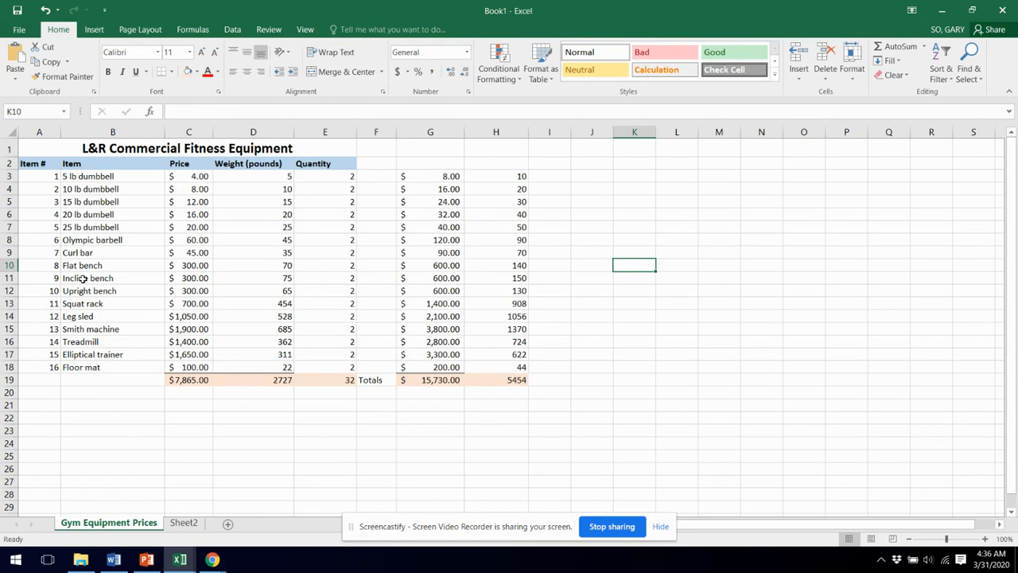
{"action": "left_click", "coordinate": [97, 188]}
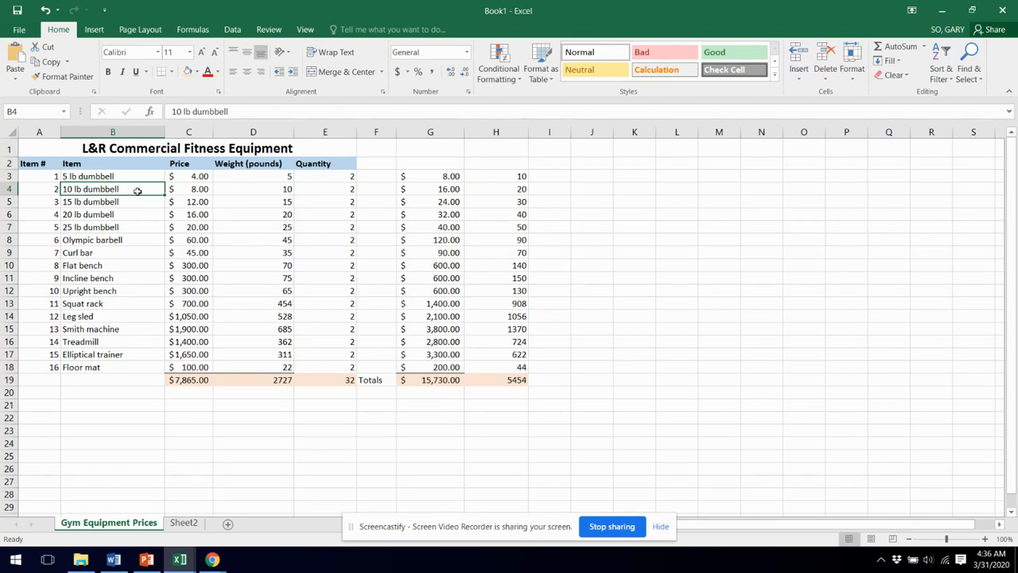
{"action": "left_click", "coordinate": [235, 216]}
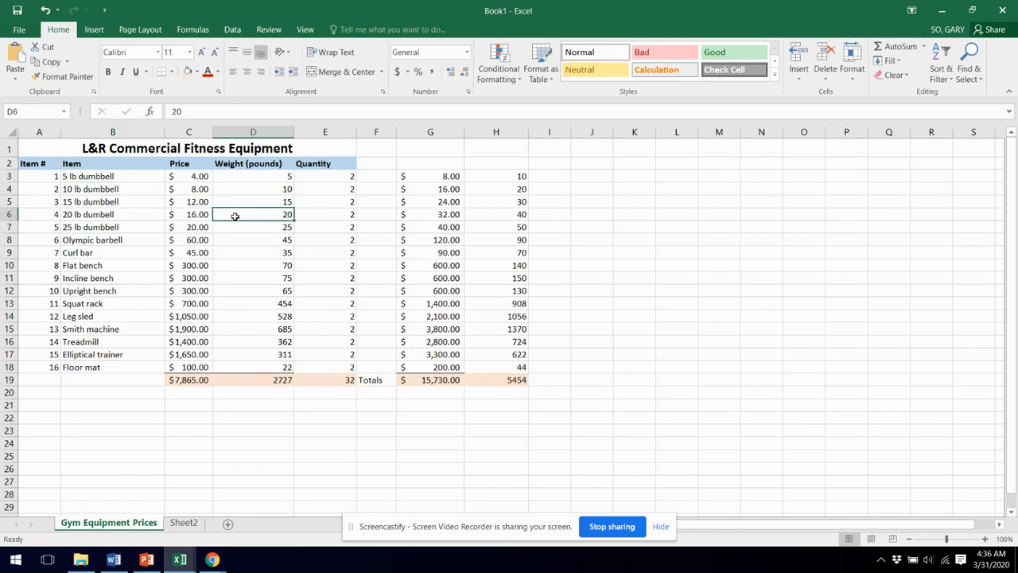
{"action": "left_click", "coordinate": [322, 277]}
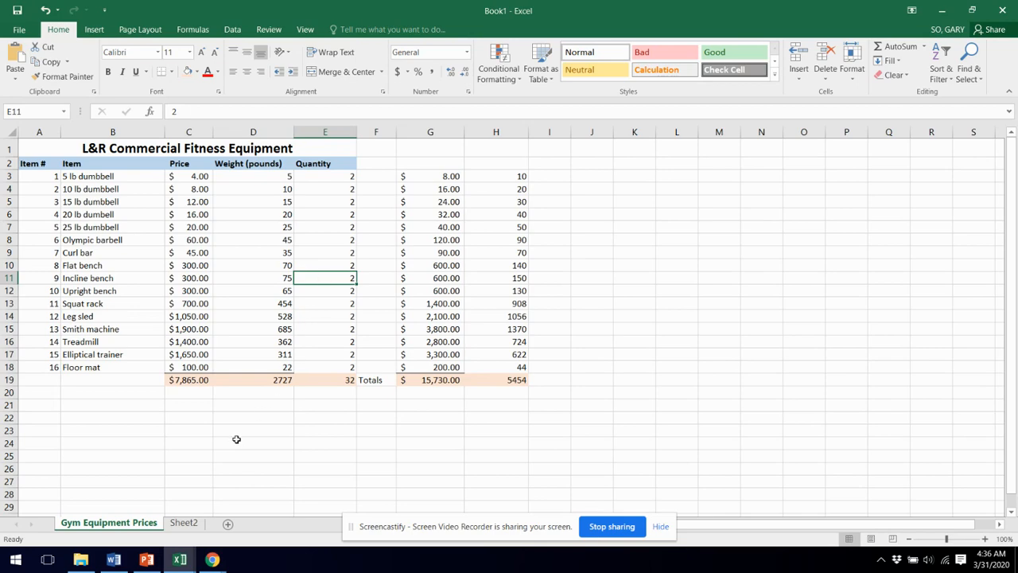
Consult the notes slide in PowerPoint, return to Book1 in Excel, and try entering asdfljasd in active cell E11, undoing the entry.
{"action": "key", "text": "alt+Tab"}
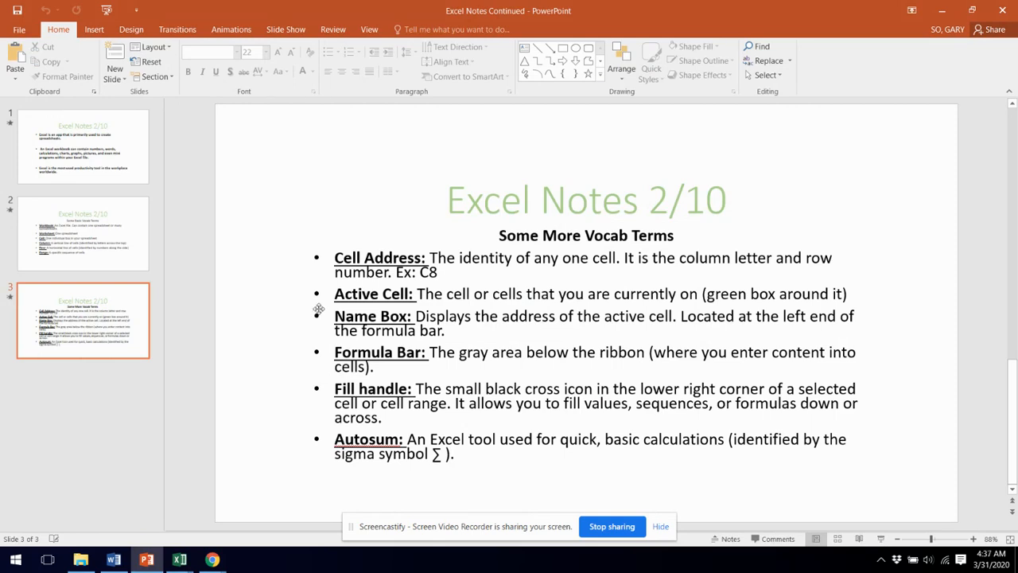
{"action": "key", "text": "alt+Tab"}
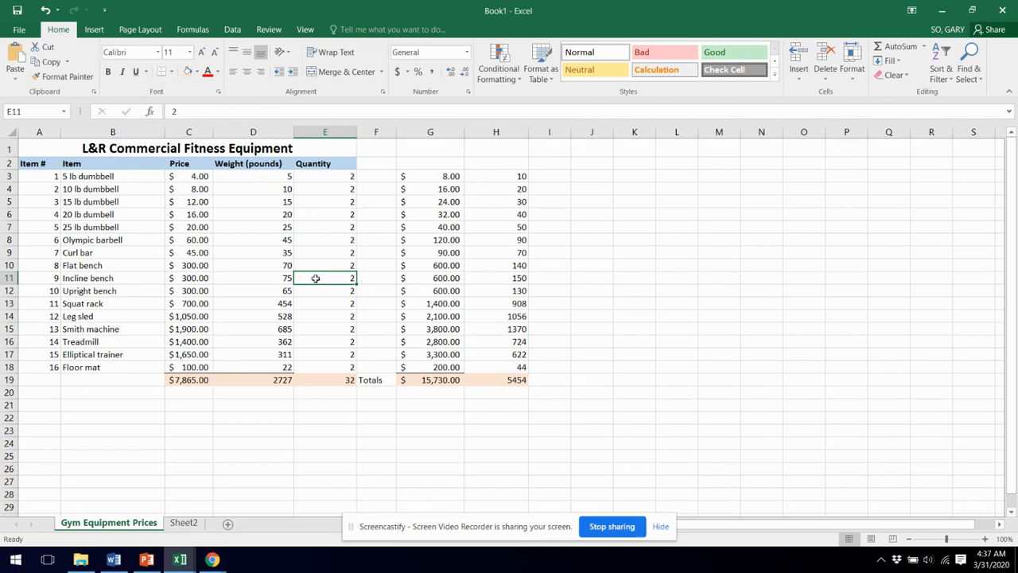
{"action": "type", "text": "asdfljasd"}
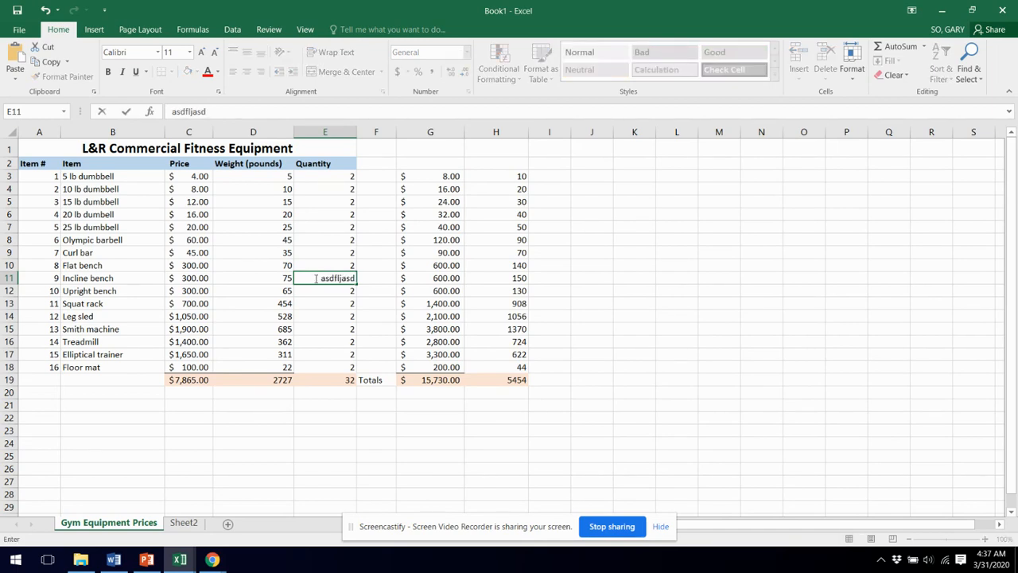
{"action": "key", "text": "ctrl+Return"}
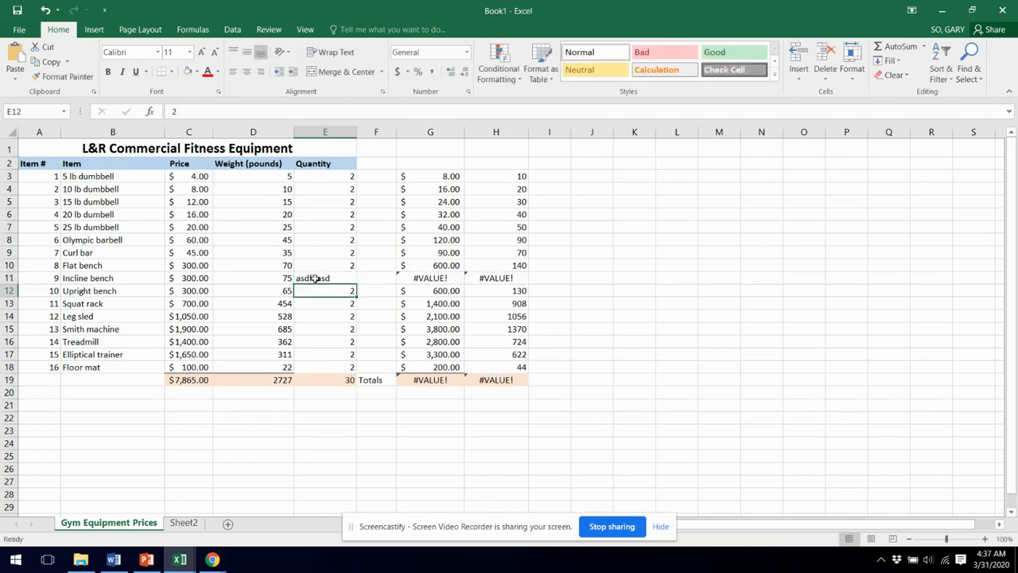
{"action": "key", "text": "ctrl+z"}
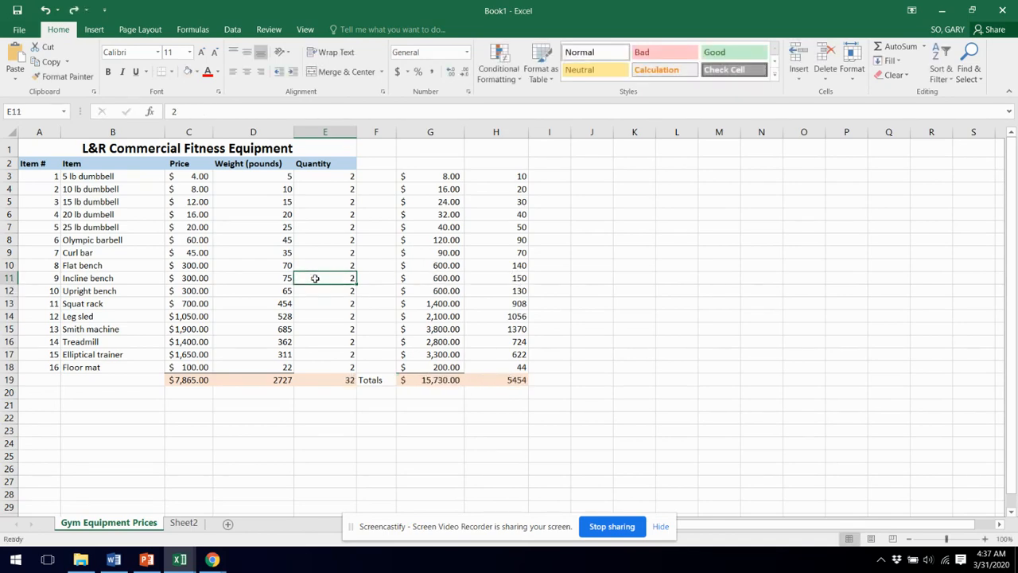
Review the Name Box and Formula Bar definitions in the PowerPoint notes and inspect the formula of cell H6 in Excel.
{"action": "key", "text": "alt+Tab"}
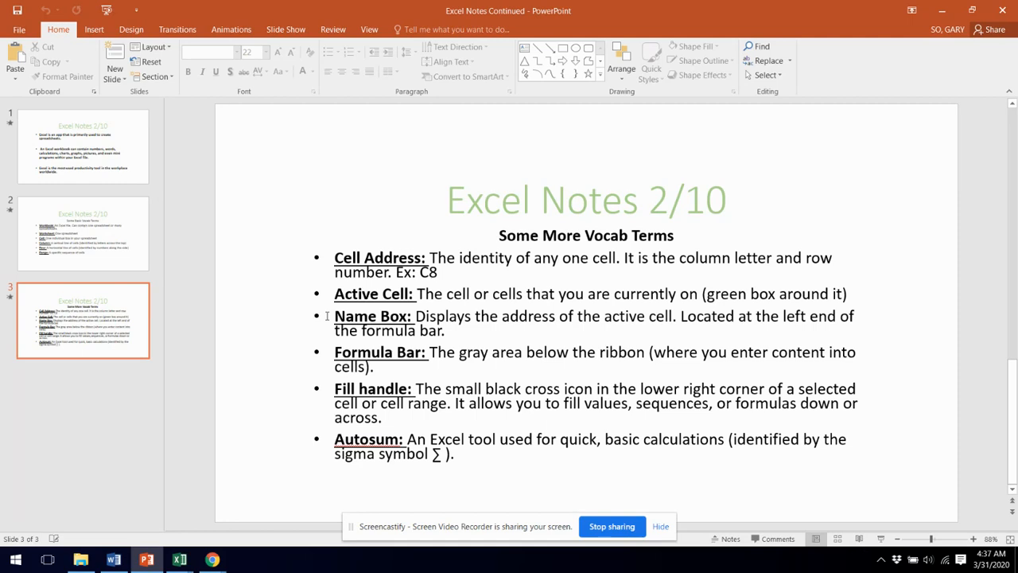
{"action": "key", "text": "alt+Tab"}
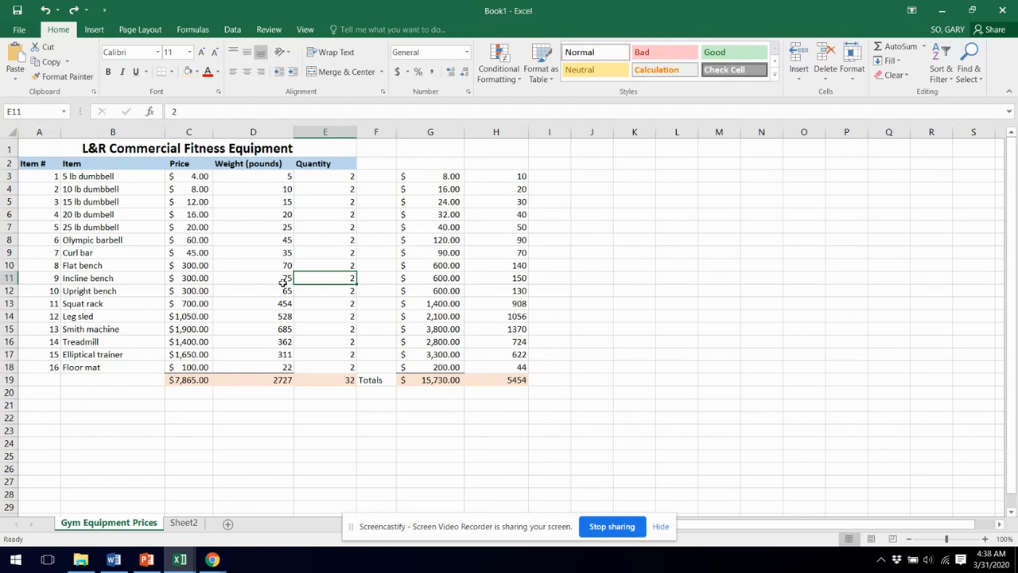
{"action": "left_click", "coordinate": [474, 212]}
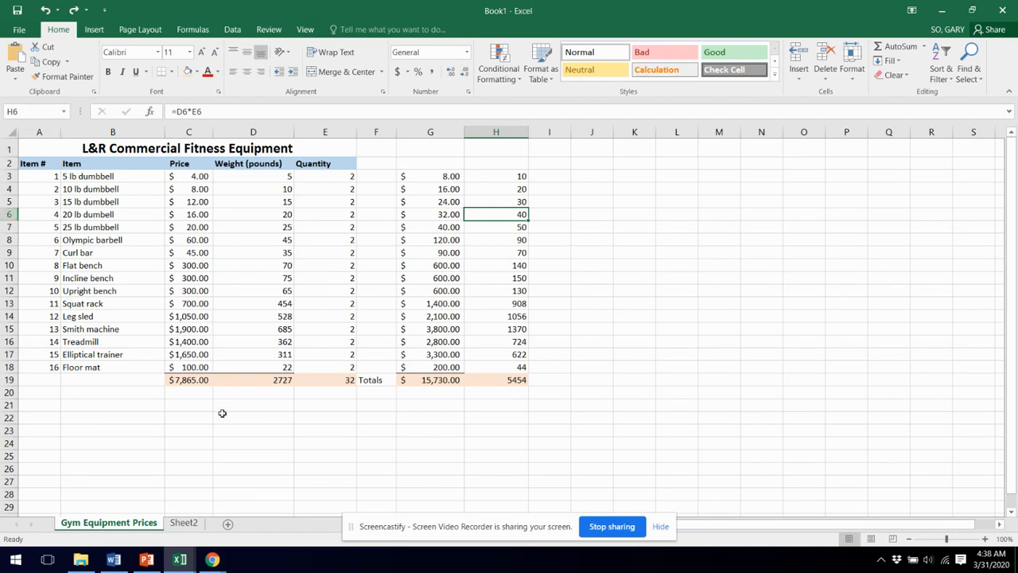
{"action": "key", "text": "alt+Tab"}
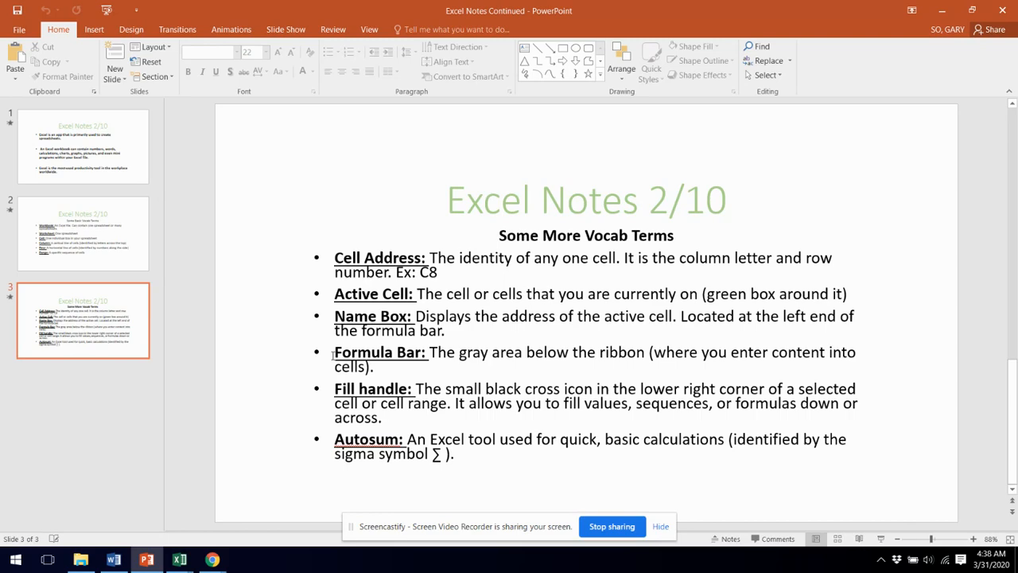
{"action": "key", "text": "alt+Tab"}
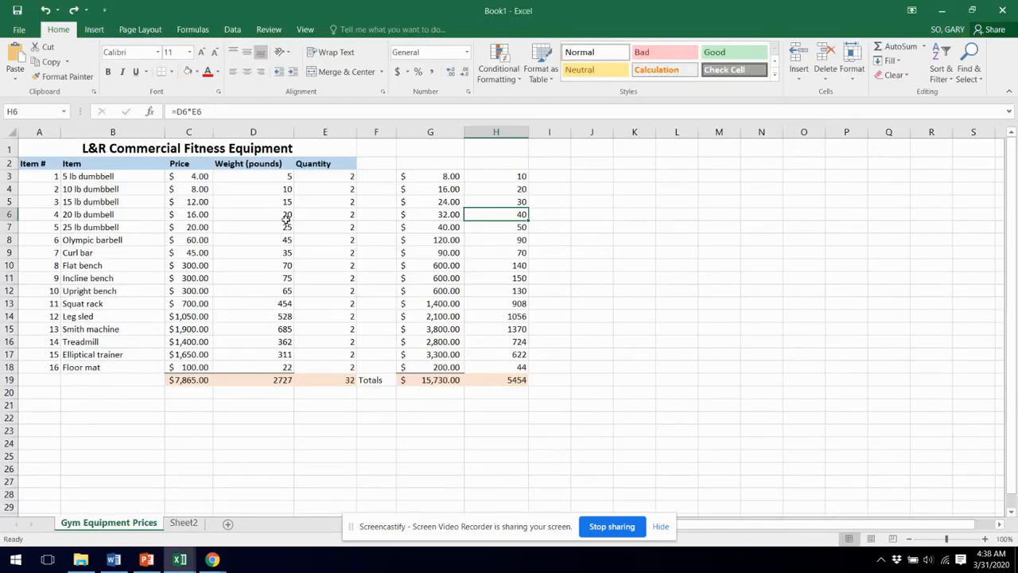
{"action": "left_click", "coordinate": [275, 111]}
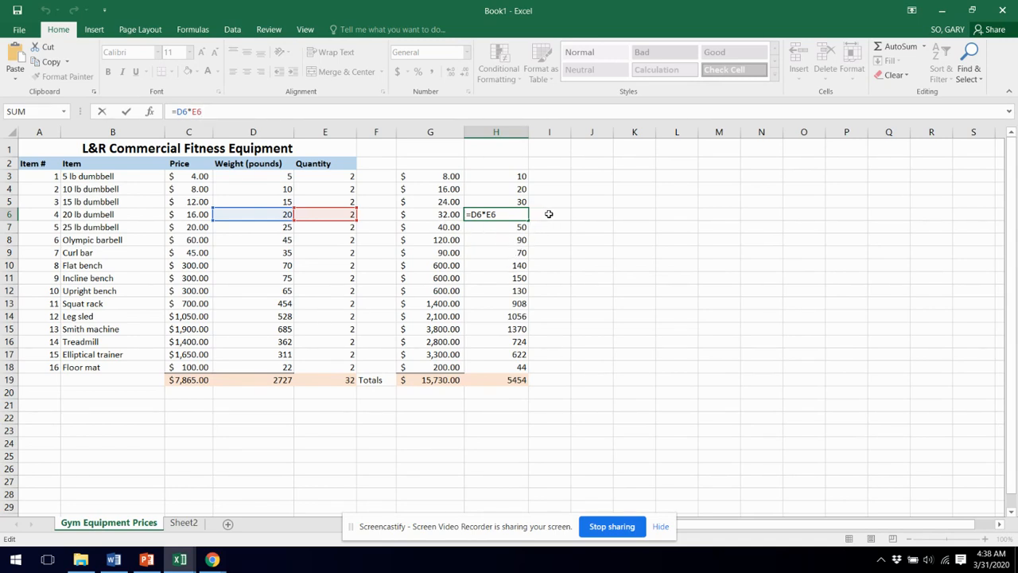
{"action": "key", "text": "Tab"}
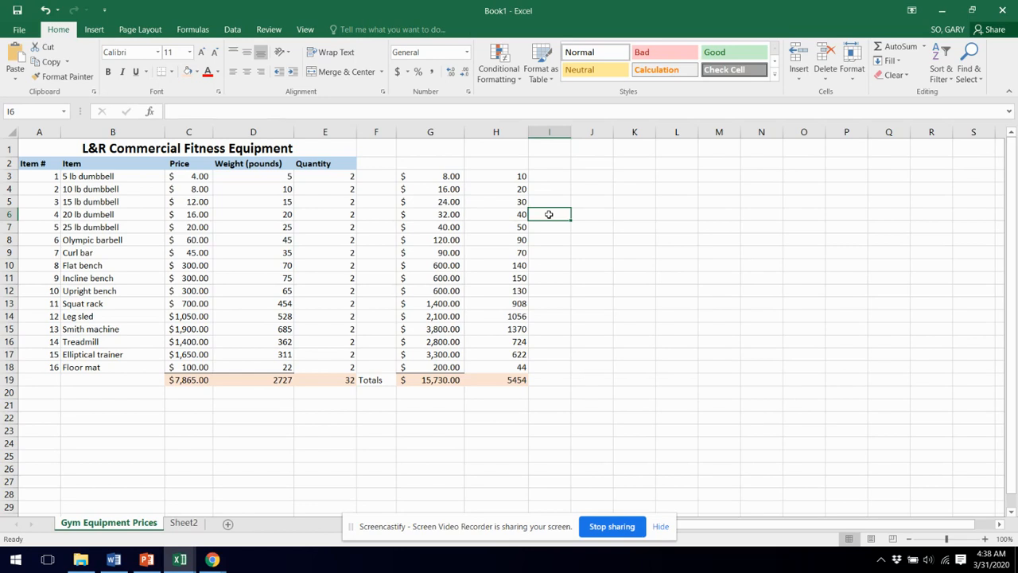
Try a formula in cell I6 that adds G6 and H6, and undo it.
{"action": "type", "text": "="}
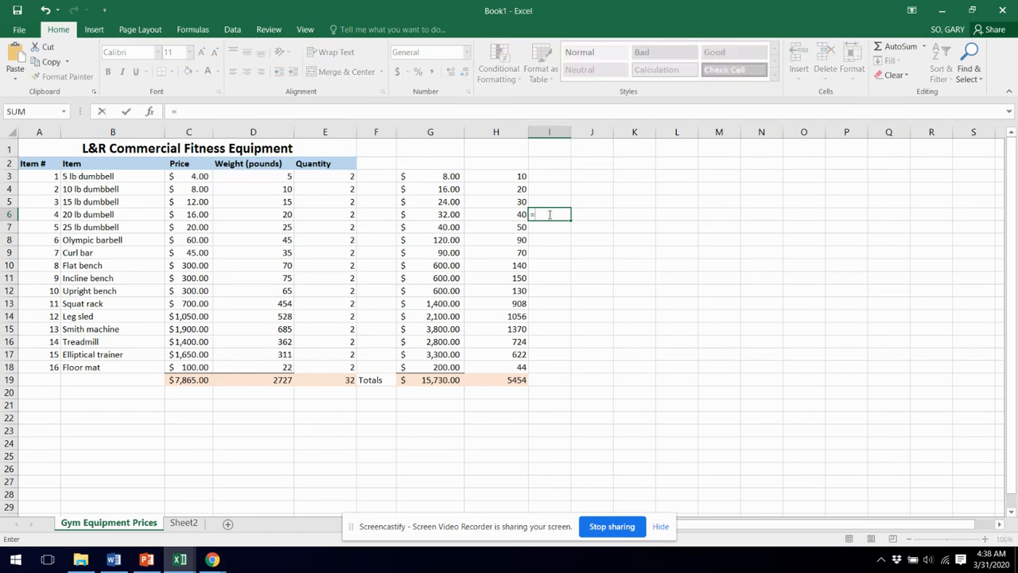
{"action": "left_click", "coordinate": [426, 221]}
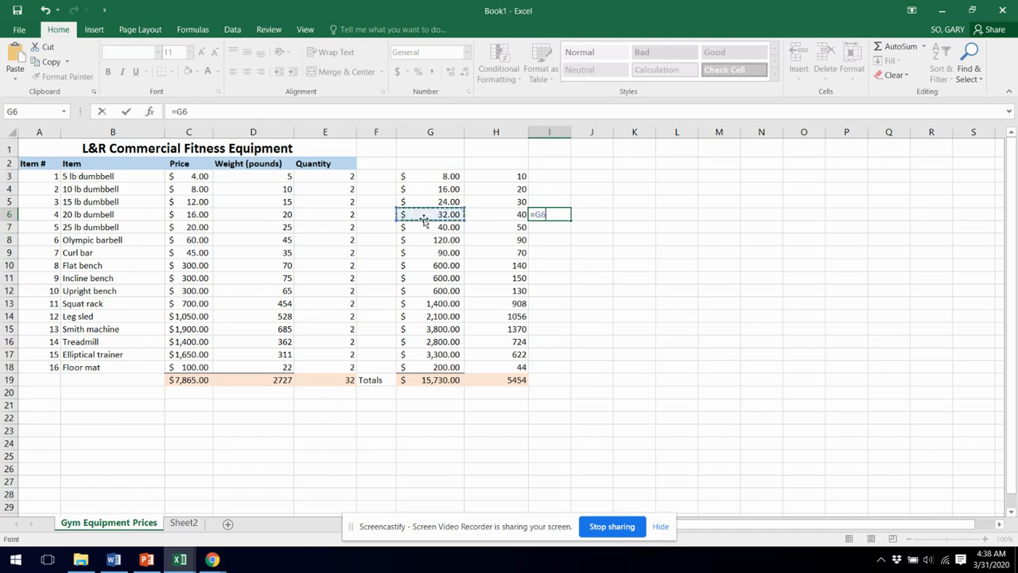
{"action": "left_click", "coordinate": [491, 210]}
{"action": "key", "text": "Return"}
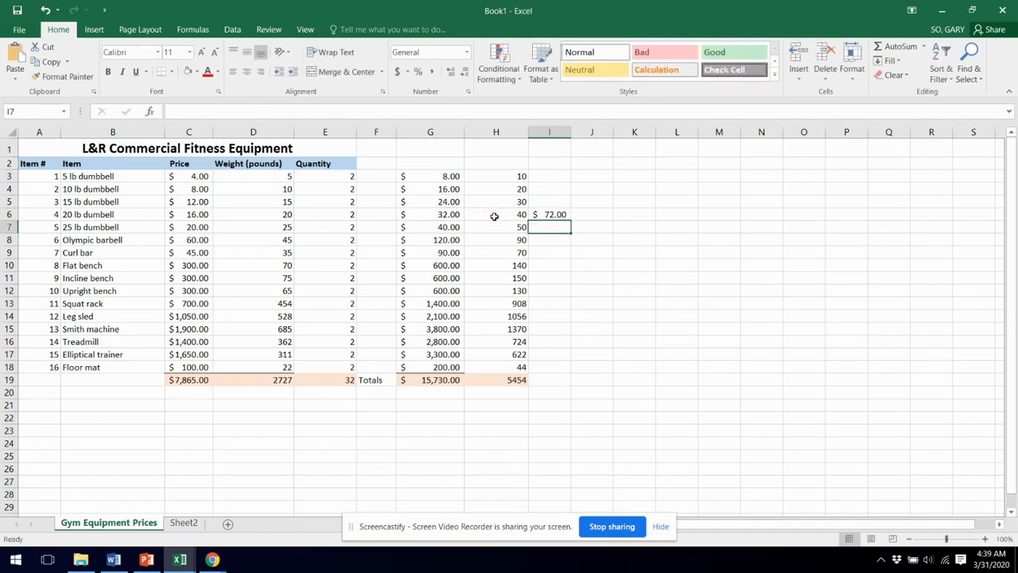
{"action": "key", "text": "ctrl+z"}
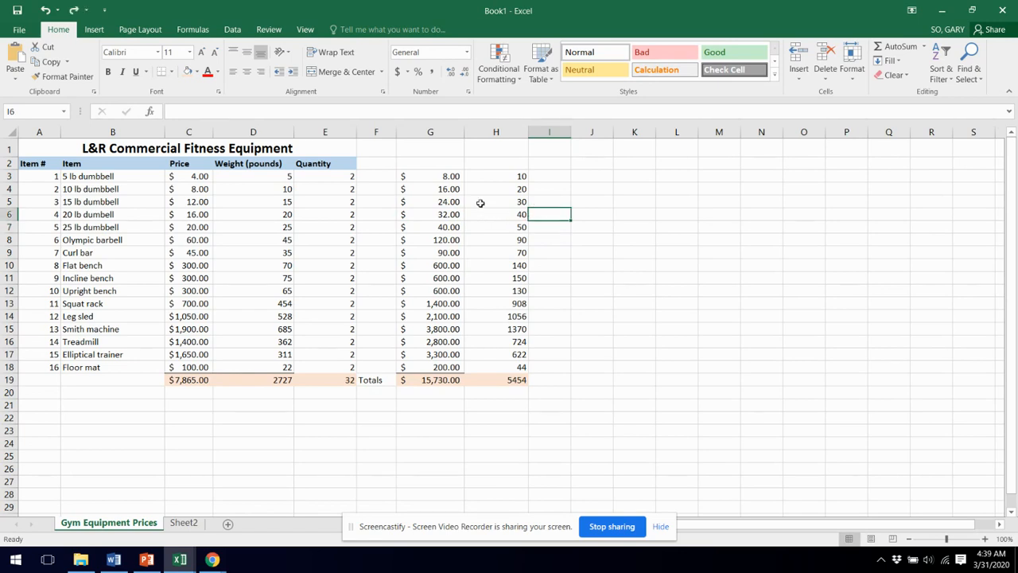
Place the cursor in the formula bar for cell I6 and check the Fill handle definition in the PowerPoint notes.
{"action": "left_click", "coordinate": [322, 110]}
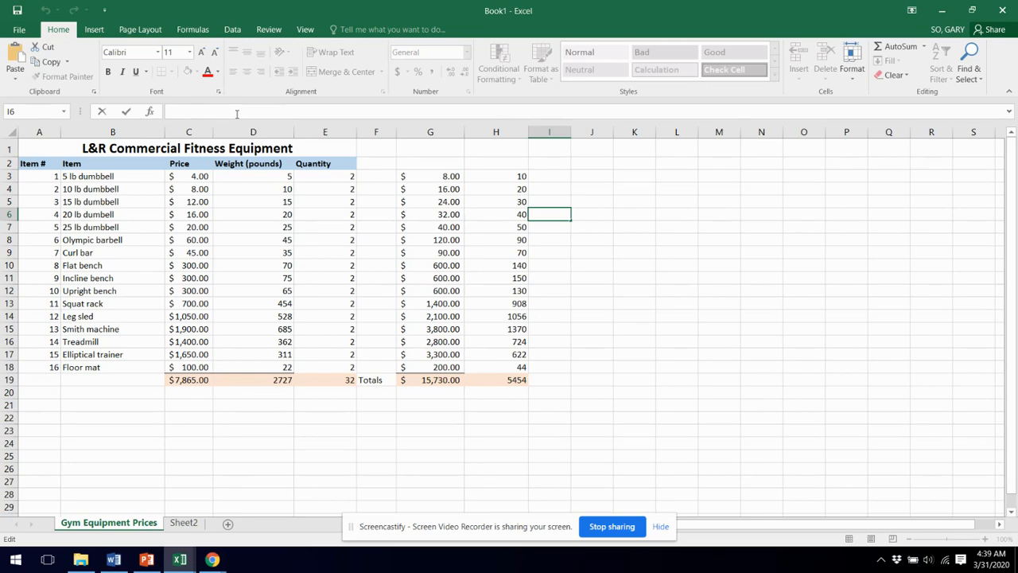
{"action": "key", "text": "alt+Tab"}
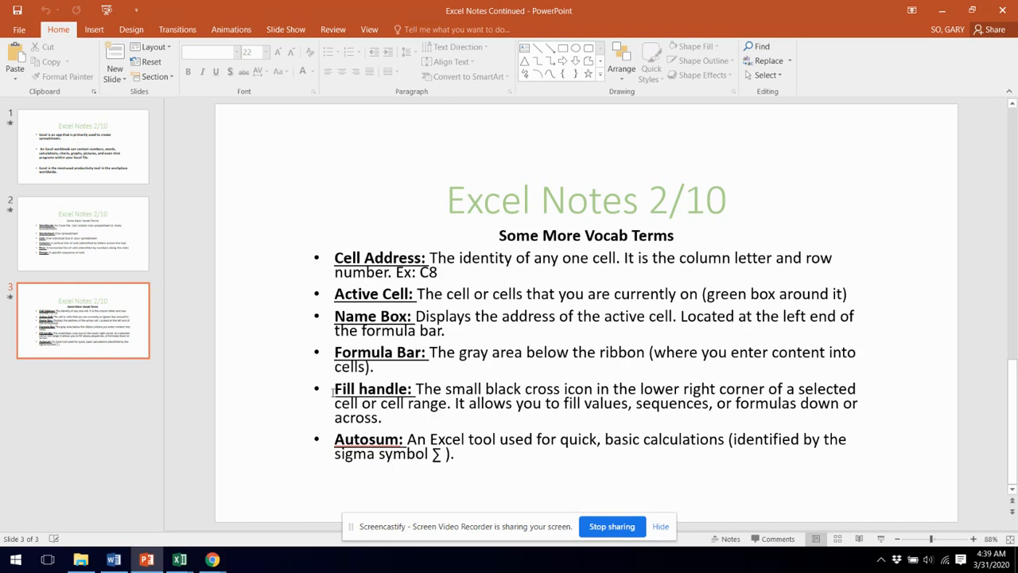
{"action": "key", "text": "alt+Tab"}
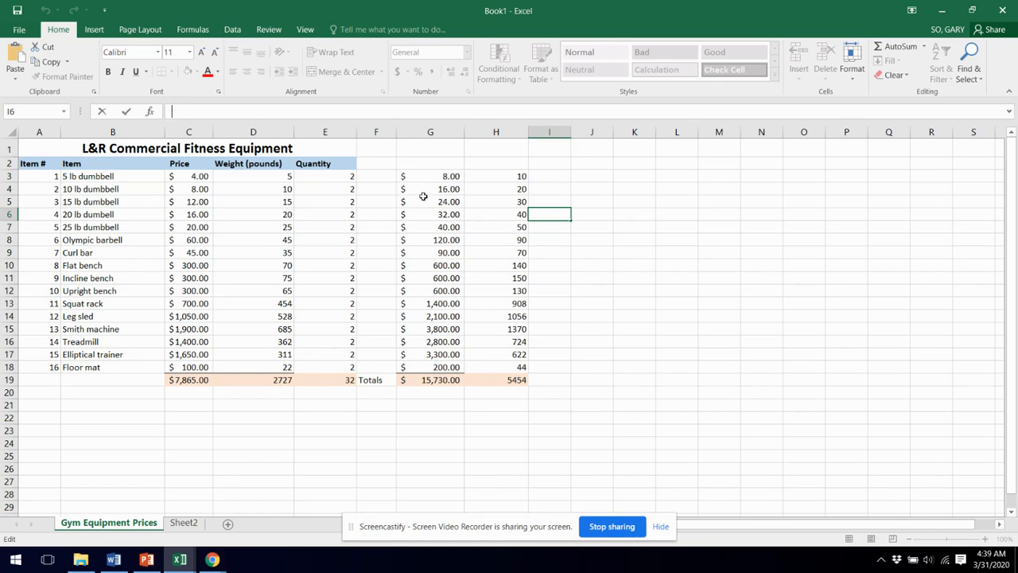
Enter 1 in cell J3 and 3 in cell J4 as the start of a number sequence.
{"action": "left_click", "coordinate": [590, 180]}
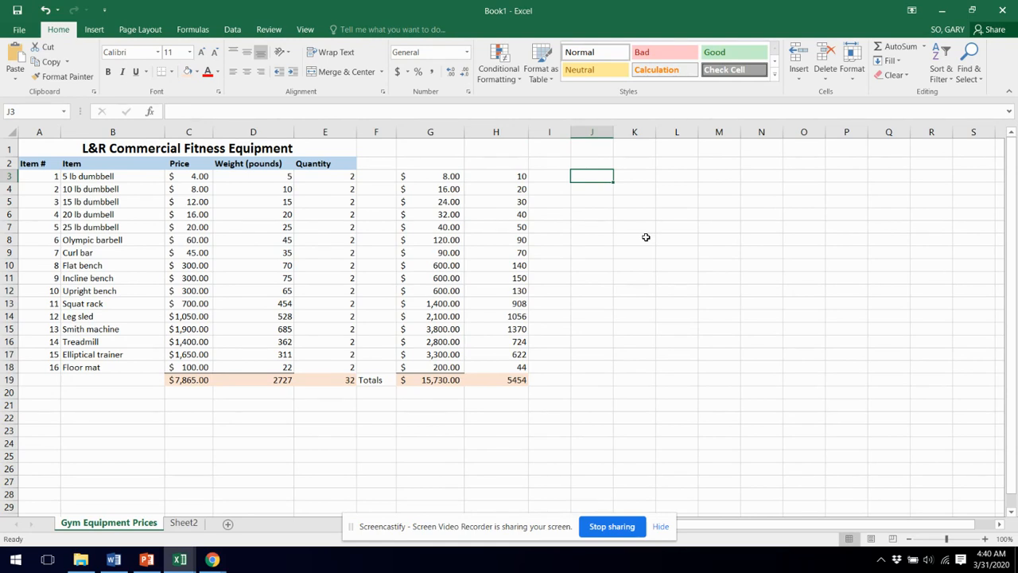
{"action": "type", "text": "1"}
{"action": "key", "text": "Return"}
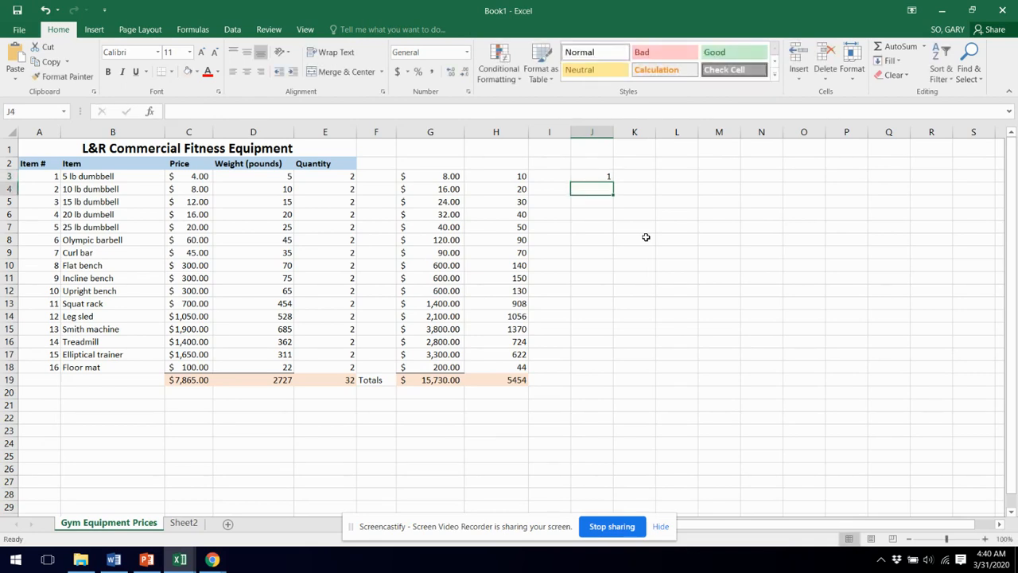
{"action": "type", "text": "3"}
{"action": "key", "text": "Return"}
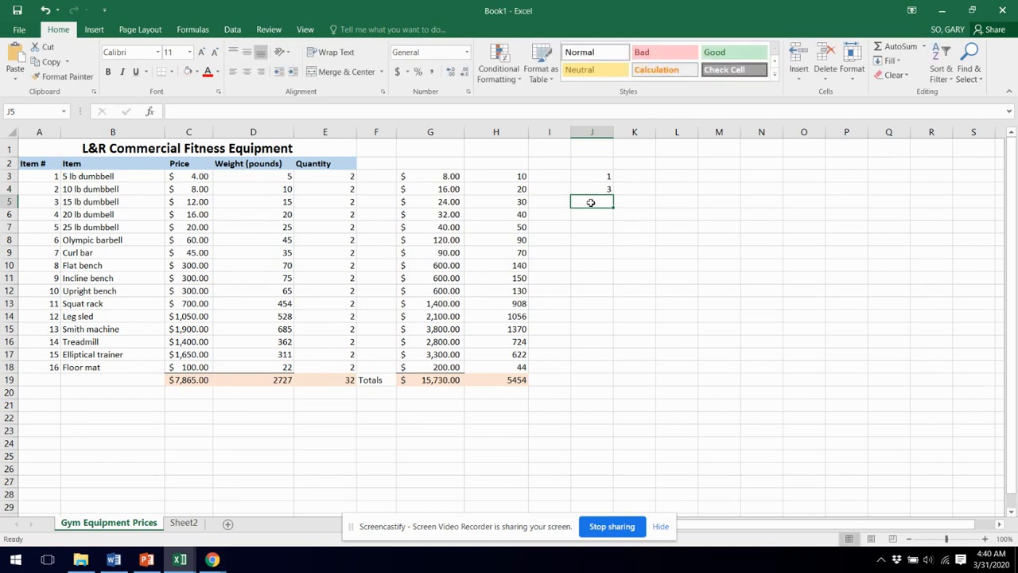
Extend the sequence in J3:J4 down to J20 with the fill handle, and undo the fill and the entry in J4.
{"action": "left_click_drag", "start_coordinate": [594, 182], "coordinate": [595, 187]}
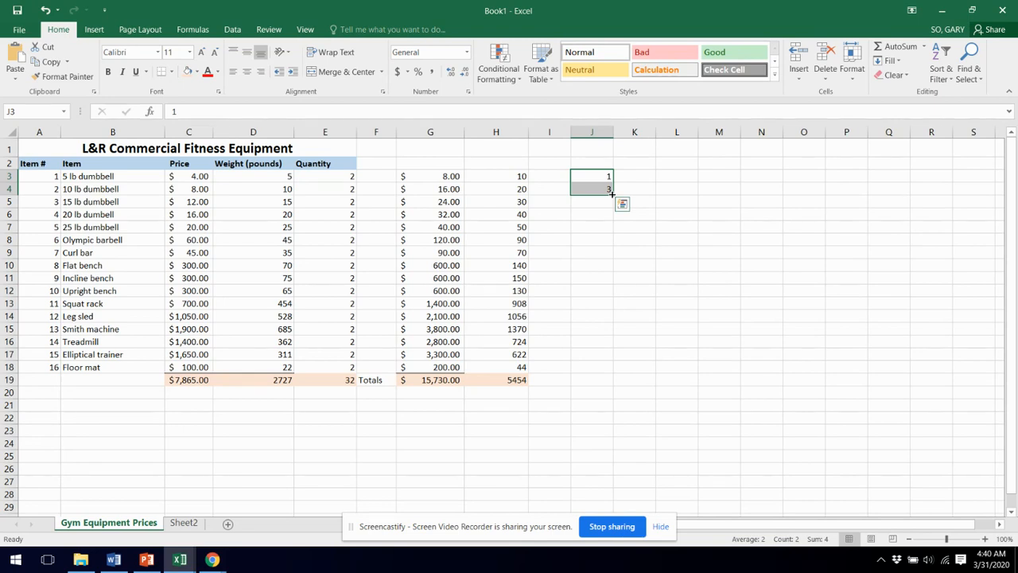
{"action": "left_click_drag", "start_coordinate": [612, 194], "coordinate": [609, 398]}
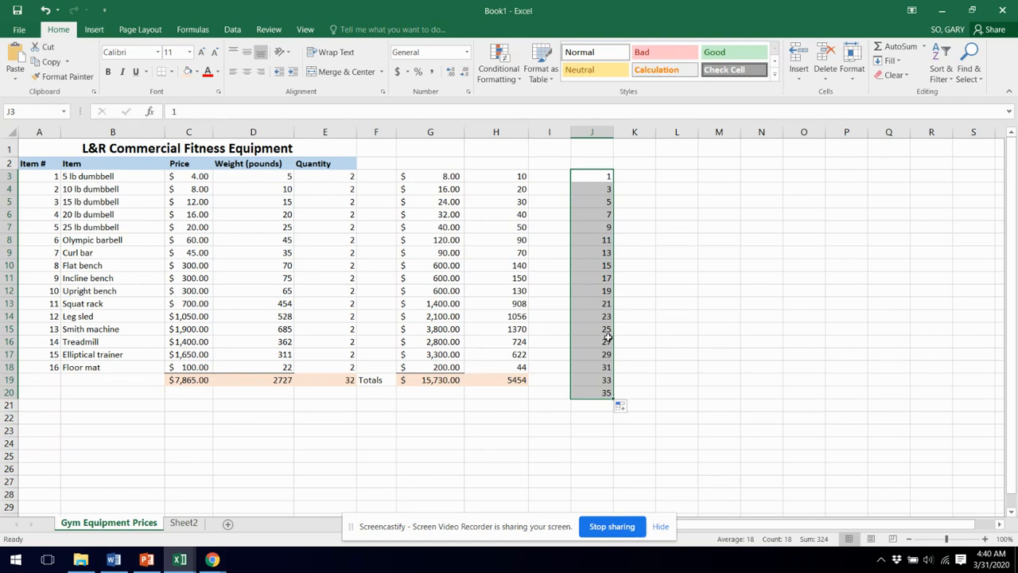
{"action": "key", "text": "ctrl+z"}
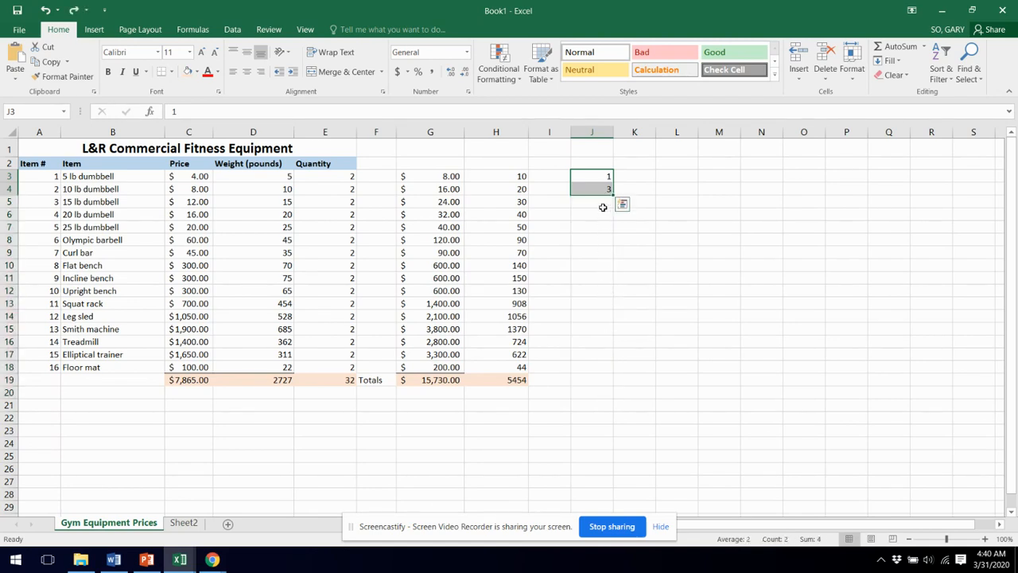
{"action": "key", "text": "ctrl+z"}
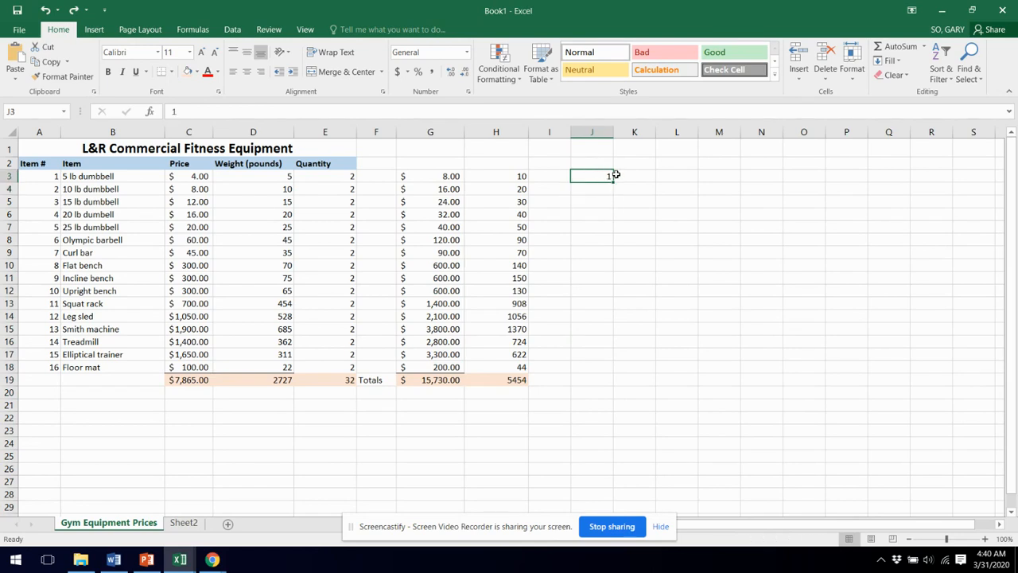
Enter 3 in cell K3, beside the 1 in J3, as the start of a horizontal number sequence.
{"action": "left_click", "coordinate": [628, 175]}
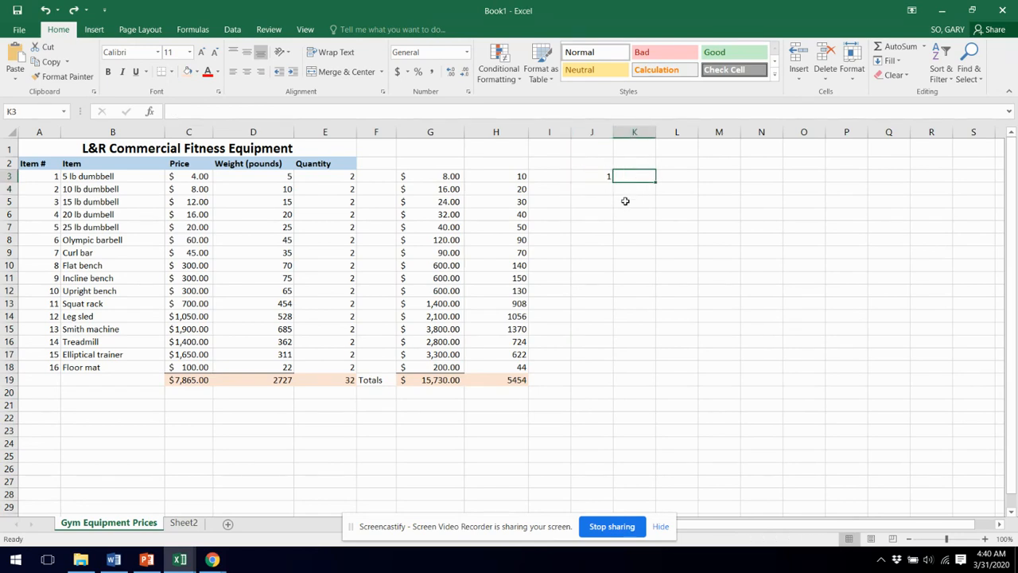
{"action": "type", "text": "3"}
{"action": "key", "text": "Return"}
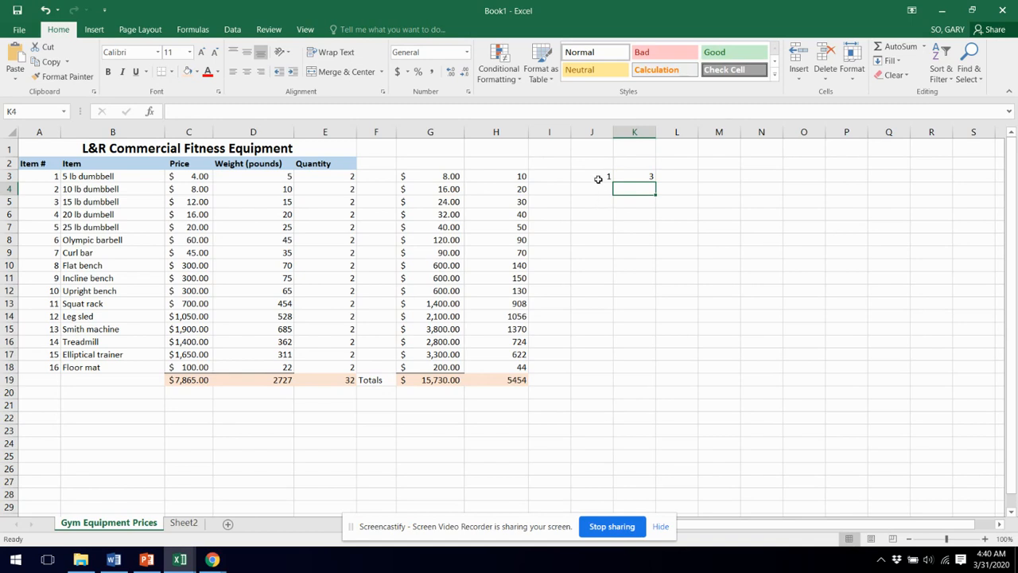
Extend the sequence in J3:K3 across to Q3 with the fill handle, and undo the fill and both starting entries.
{"action": "left_click_drag", "start_coordinate": [598, 179], "coordinate": [625, 174]}
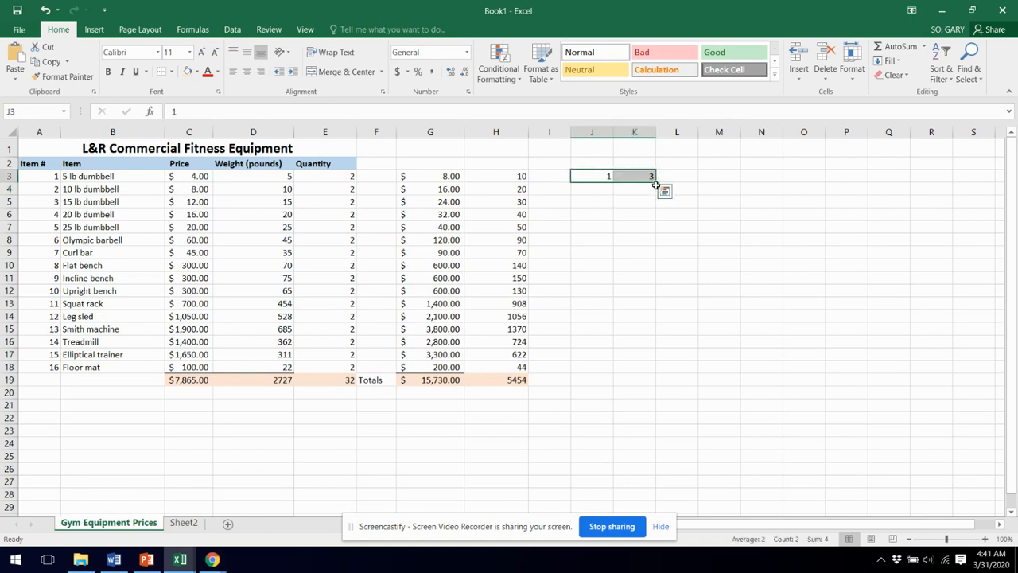
{"action": "left_click_drag", "start_coordinate": [655, 181], "coordinate": [895, 178]}
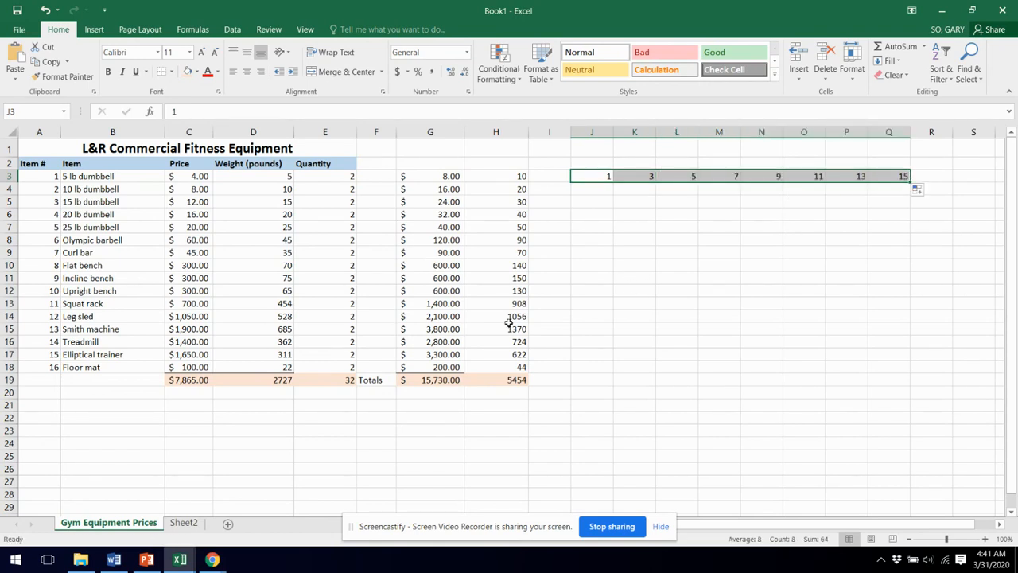
{"action": "key", "text": "ctrl+z"}
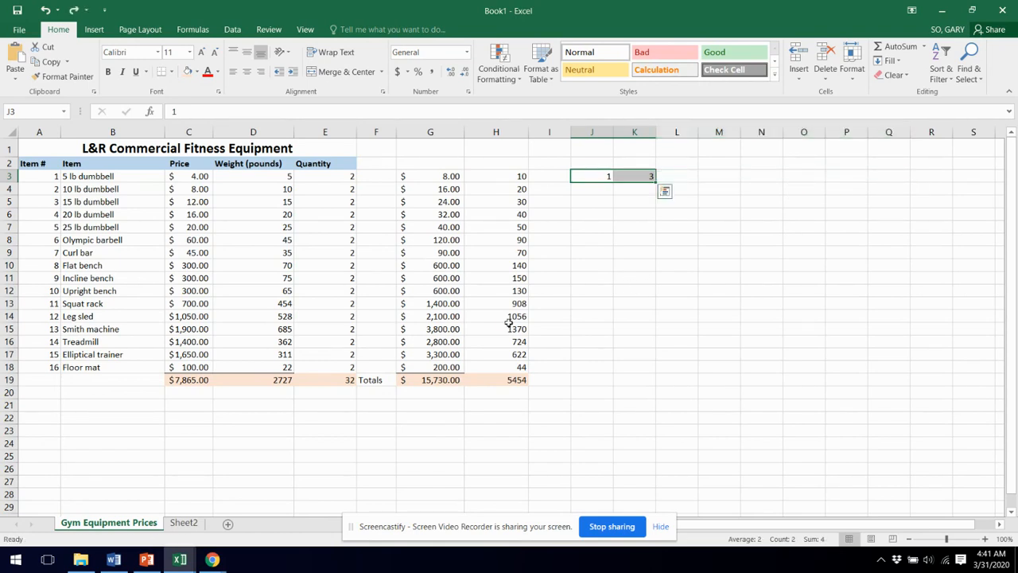
{"action": "key", "text": "ctrl+z"}
{"action": "key", "text": "ctrl+z"}
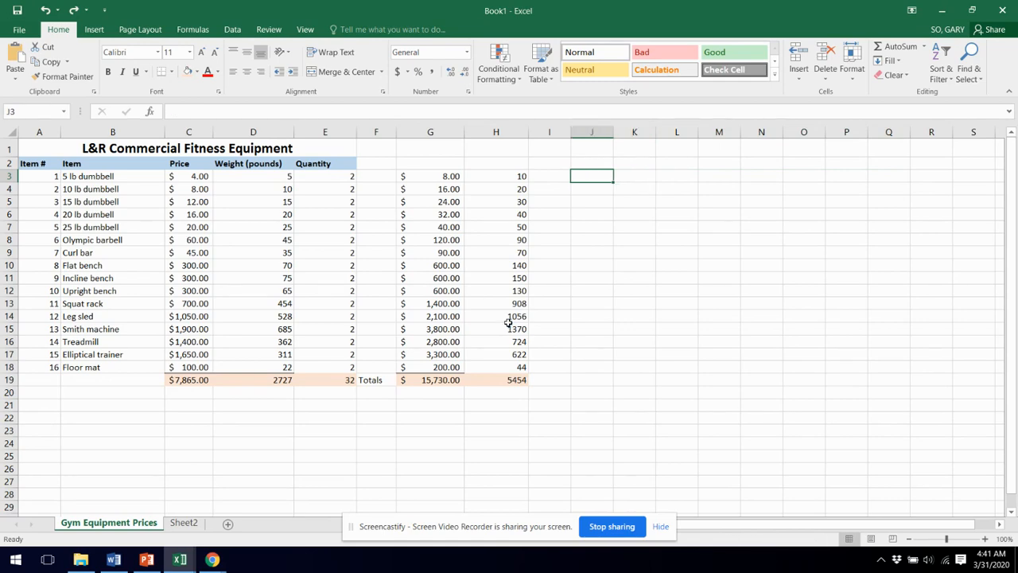
Switch to the PowerPoint notes to read the Autosum definition, and return to the Excel worksheet.
{"action": "key", "text": "alt+Tab"}
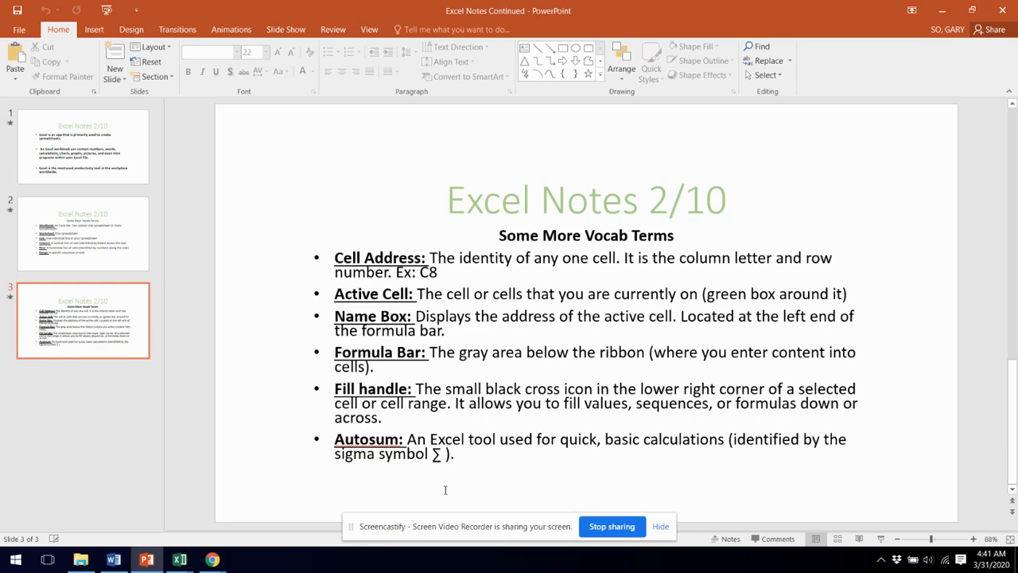
{"action": "key", "text": "alt+Tab"}
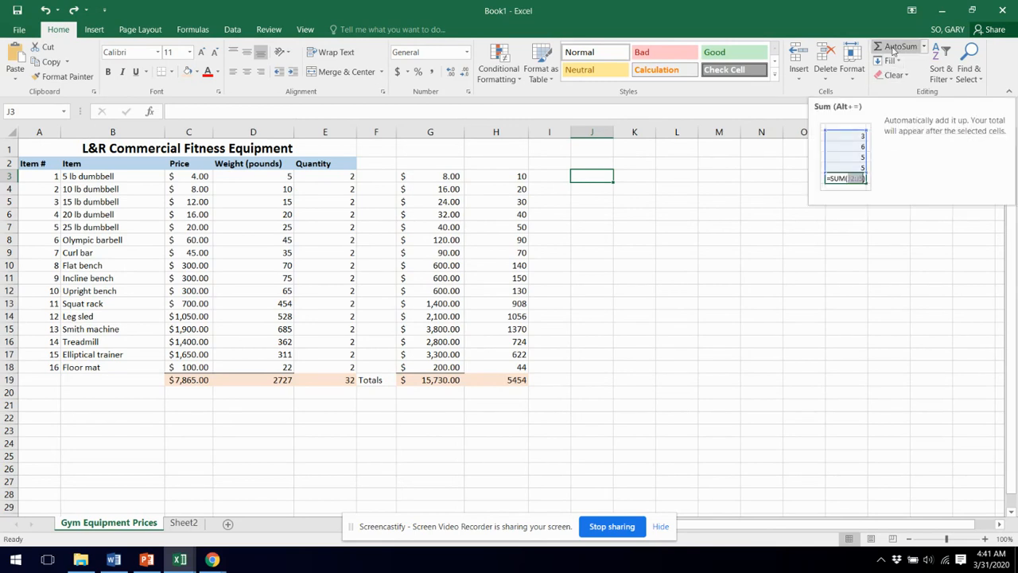
Clear the total in cell H19 at the end of column H.
{"action": "left_click", "coordinate": [507, 382]}
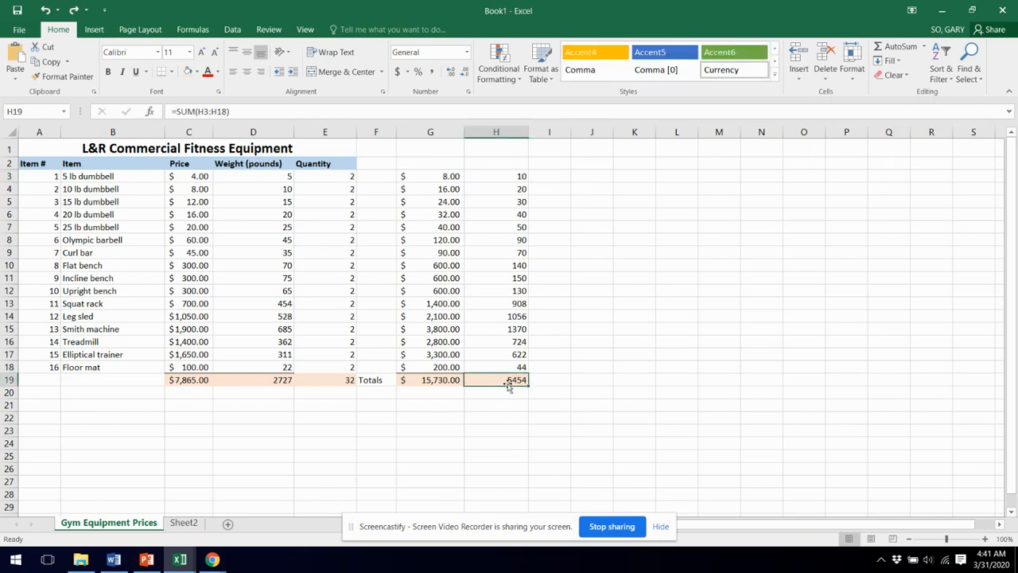
{"action": "key", "text": "ctrl+z"}
{"action": "left_click", "coordinate": [507, 390]}
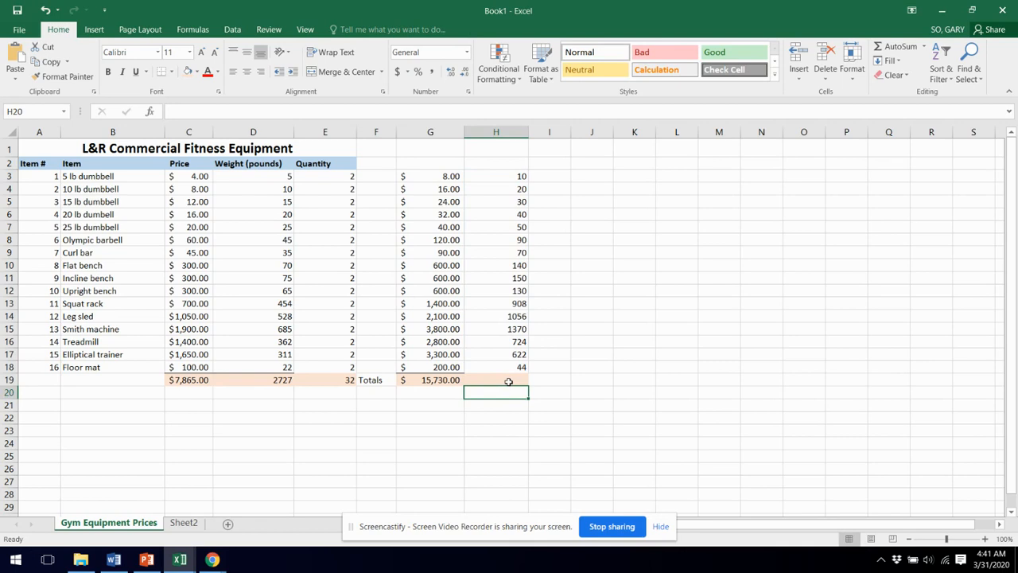
Total the range H3:H18 in cell H19 with AutoSum.
{"action": "left_click", "coordinate": [508, 382]}
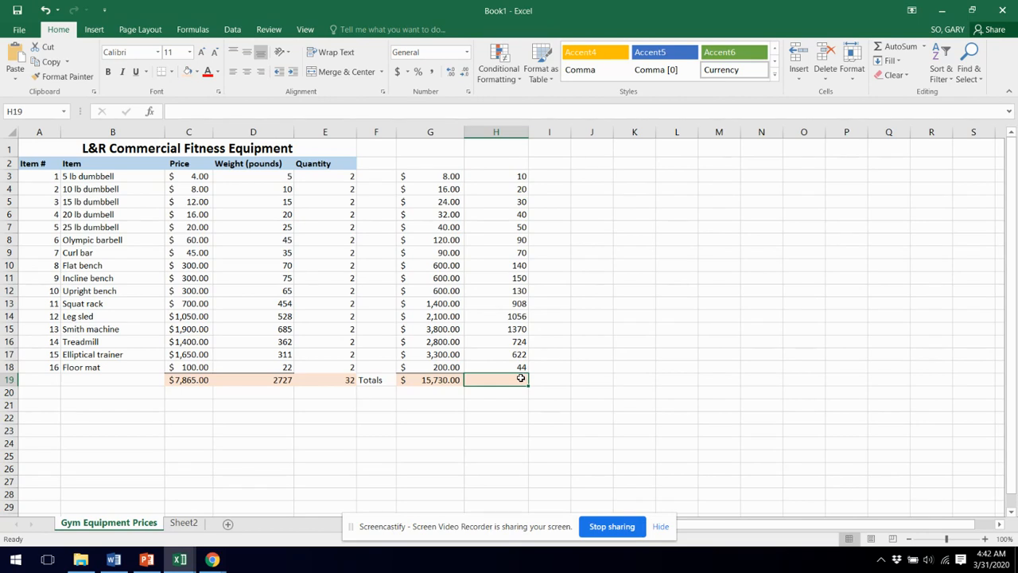
{"action": "left_click", "coordinate": [896, 50]}
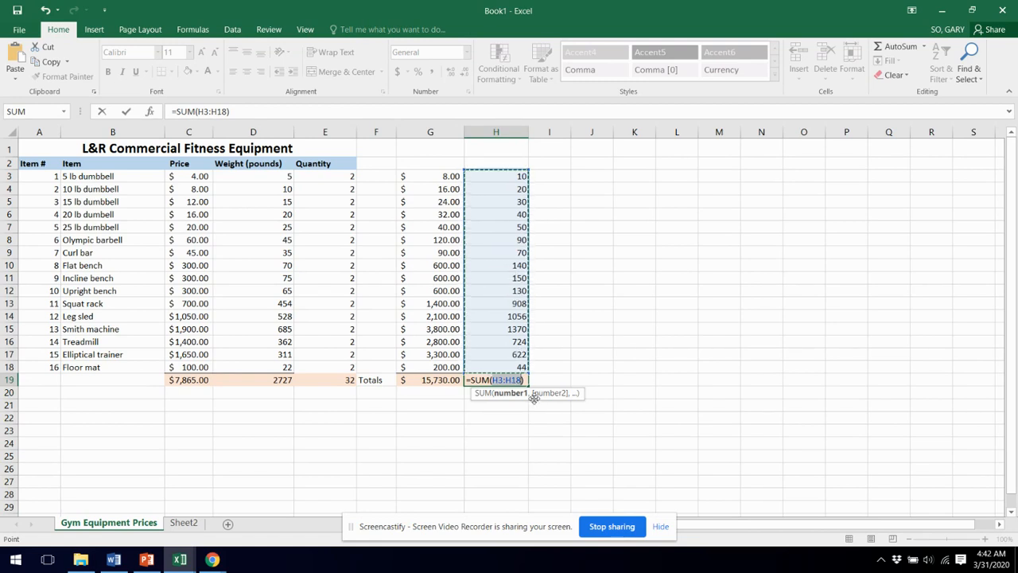
{"action": "key", "text": "Return"}
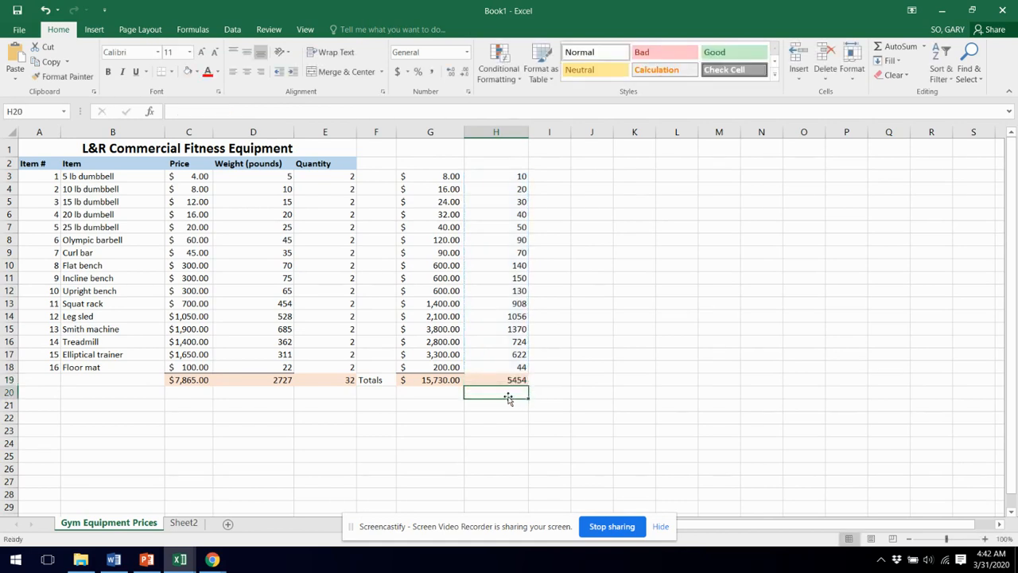